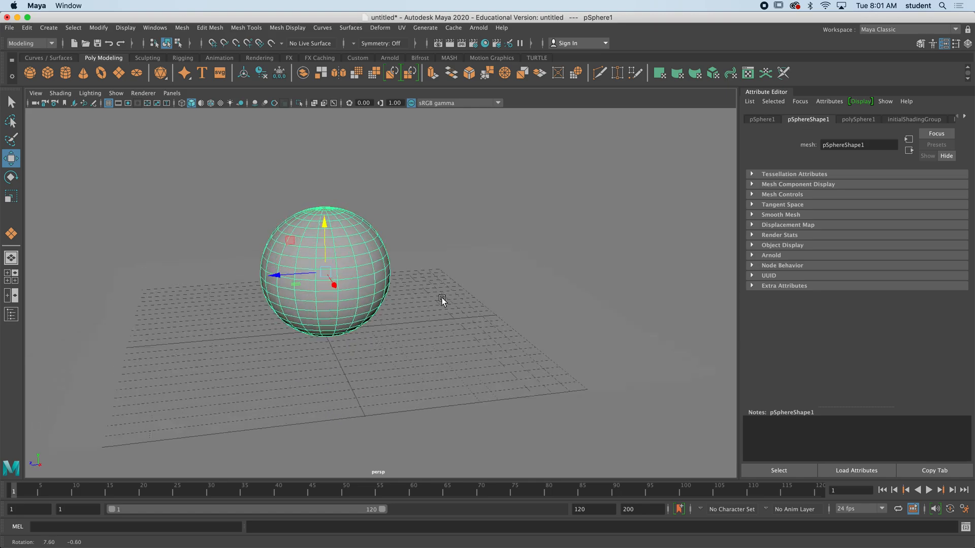
Assign a new Arnold aiStandardSurface material to the sphere.
{"action": "left_click", "coordinate": [410, 268]}
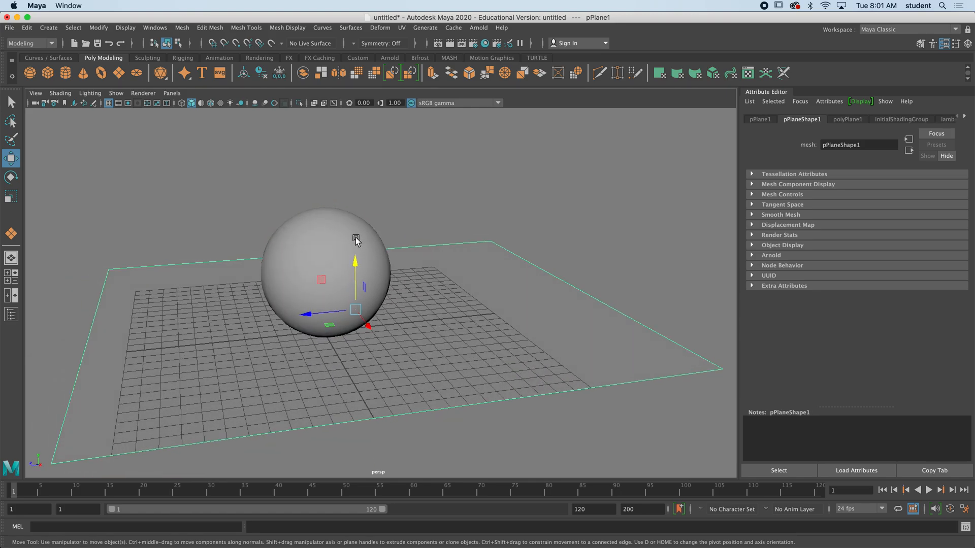
{"action": "left_click", "coordinate": [332, 239]}
{"action": "left_click_drag", "start_coordinate": [421, 267], "coordinate": [387, 272], "text": "alt"}
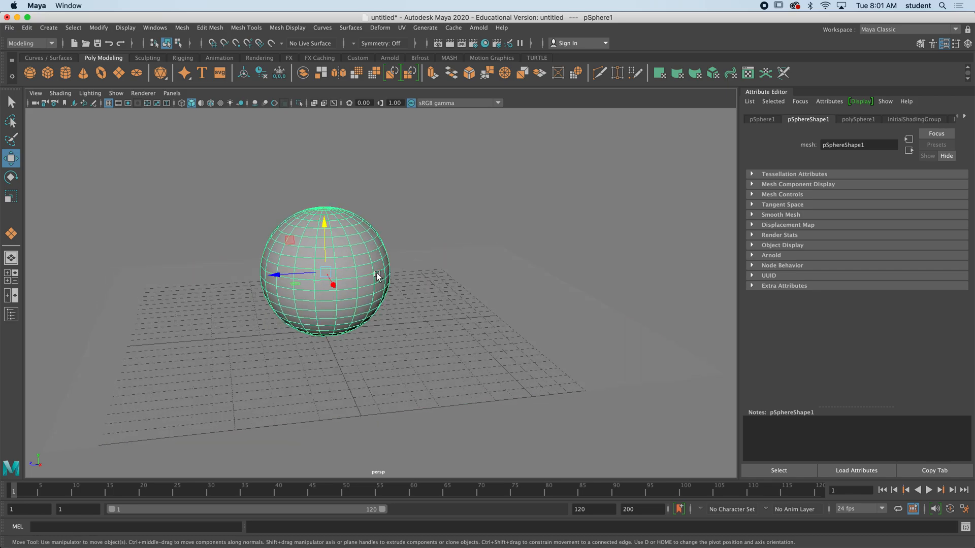
{"action": "left_click", "coordinate": [441, 296]}
{"action": "left_click", "coordinate": [379, 259]}
{"action": "right_click_drag", "start_coordinate": [358, 238], "coordinate": [376, 492]}
{"action": "left_click_drag", "start_coordinate": [224, 128], "coordinate": [516, 116]}
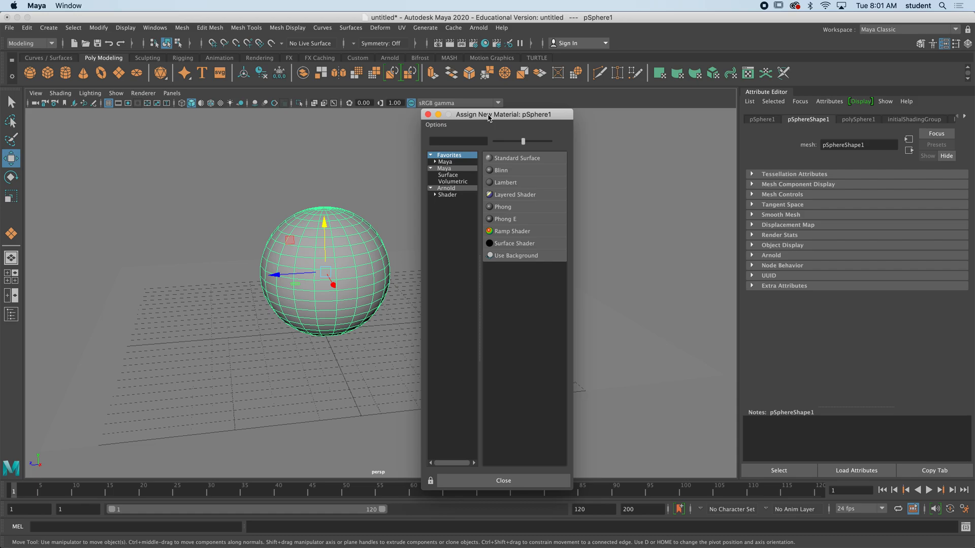
{"action": "left_click", "coordinate": [447, 188]}
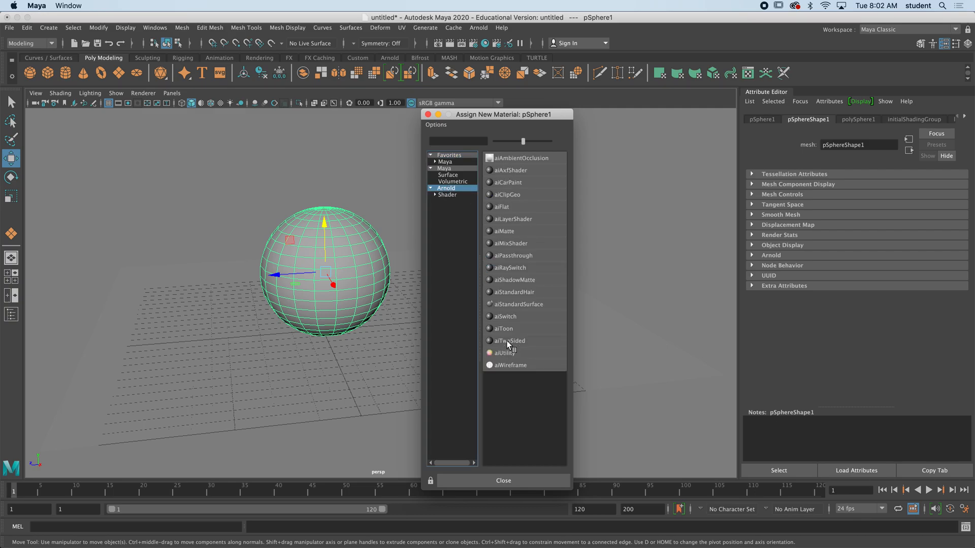
{"action": "left_click", "coordinate": [519, 305]}
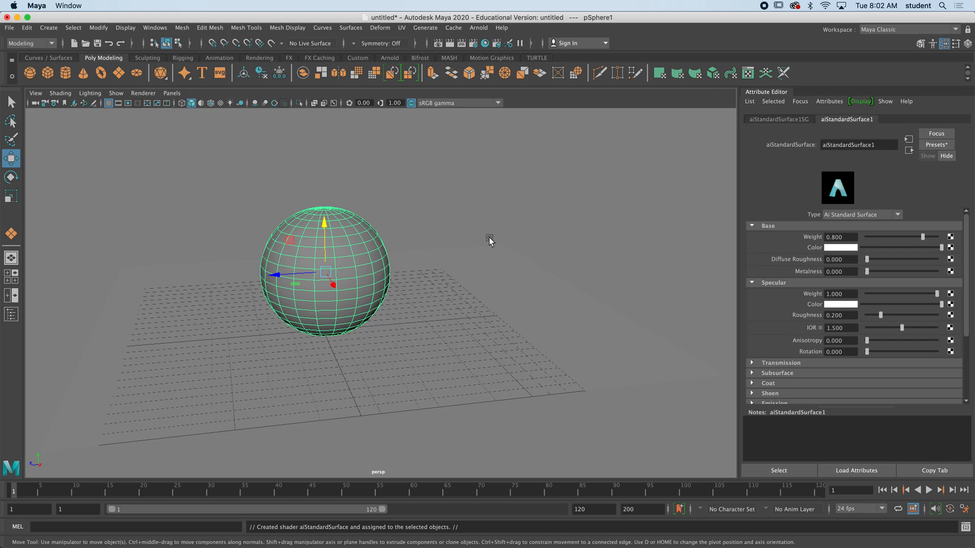
Set the sphere material's base color to cyan, with hue 180, saturation 1 and value 1.
{"action": "left_click_drag", "start_coordinate": [878, 148], "coordinate": [811, 144]}
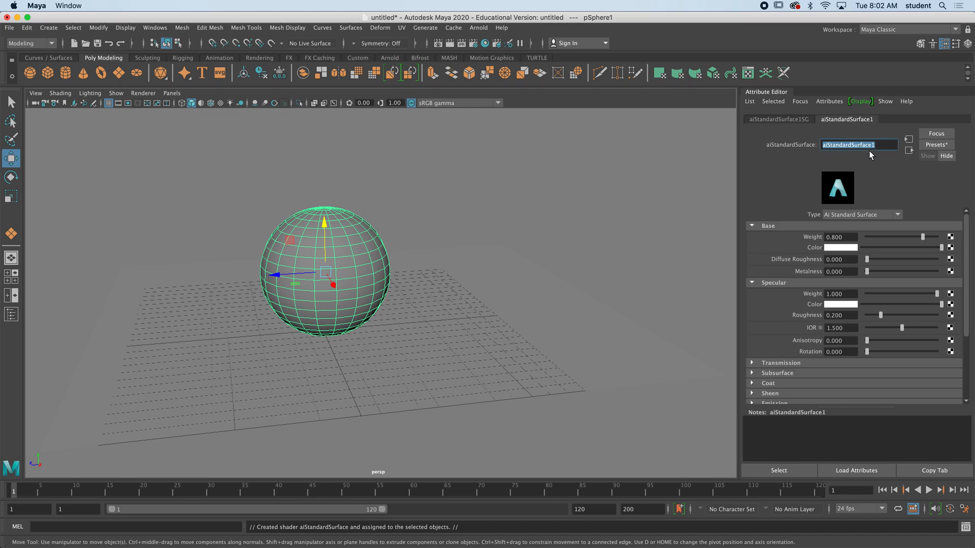
{"action": "left_click", "coordinate": [843, 248]}
{"action": "left_click", "coordinate": [818, 221]}
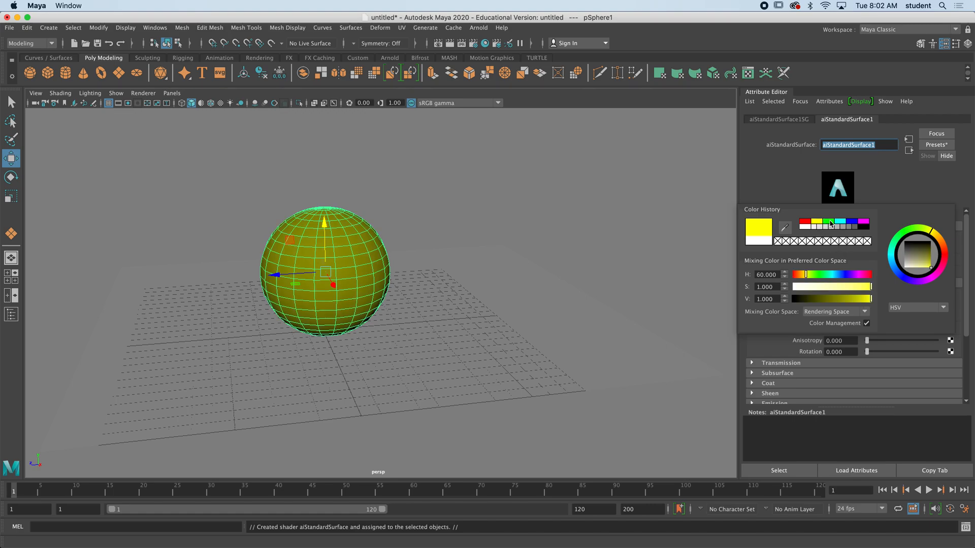
{"action": "left_click", "coordinate": [828, 222]}
{"action": "left_click", "coordinate": [840, 222]}
{"action": "left_click_drag", "start_coordinate": [838, 276], "coordinate": [871, 298]}
{"action": "left_click", "coordinate": [864, 286]}
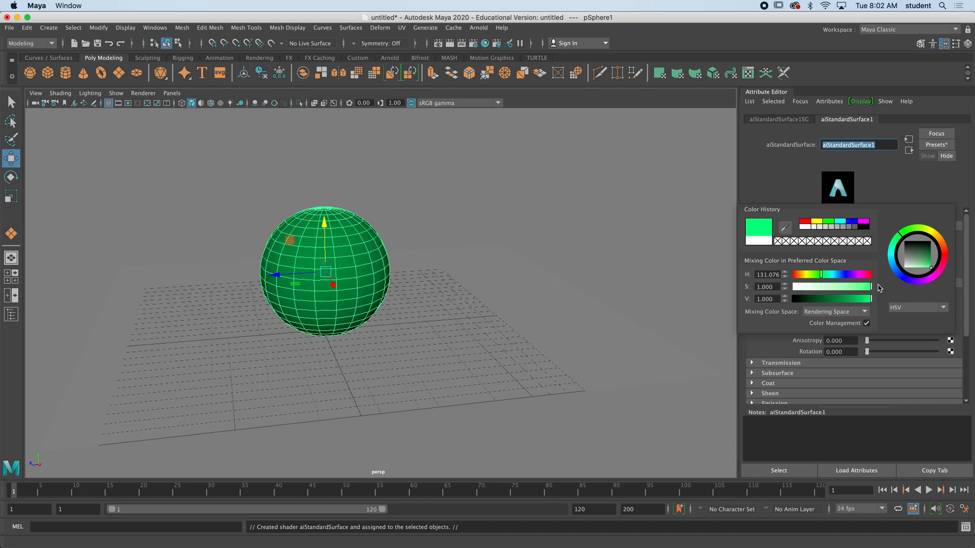
{"action": "left_click", "coordinate": [841, 222]}
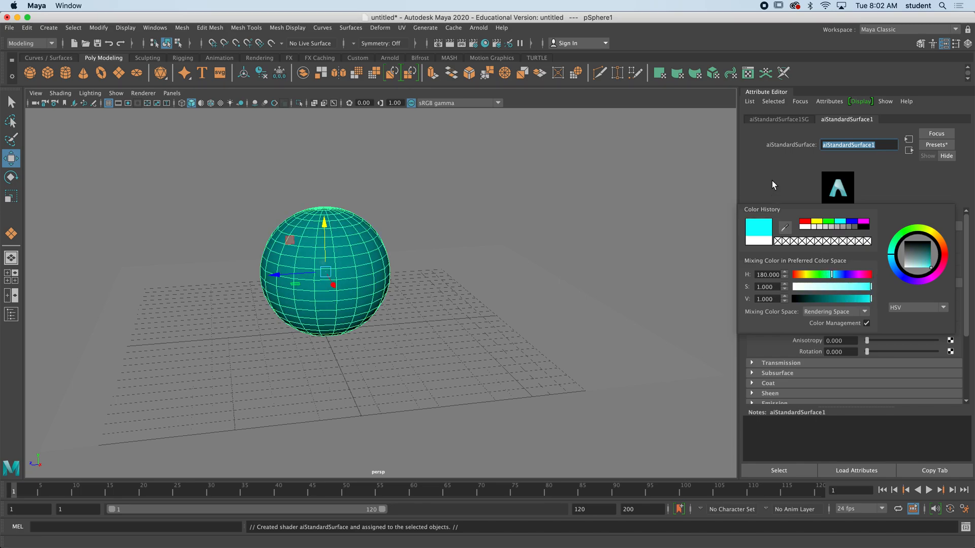
Duplicate the sphere and move the copy along the Z axis so it stands beside the original.
{"action": "left_click", "coordinate": [359, 261]}
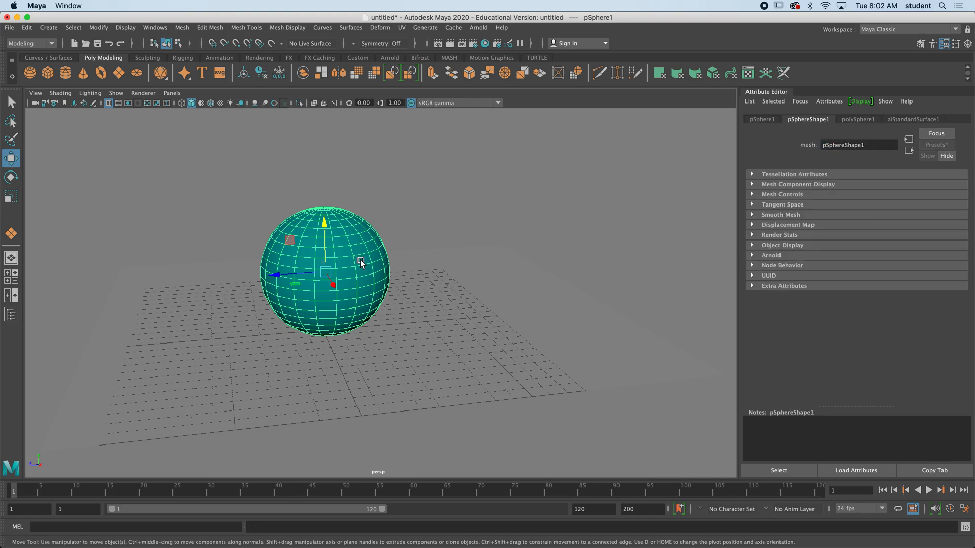
{"action": "key", "text": "ctrl+d"}
{"action": "left_click_drag", "start_coordinate": [278, 277], "coordinate": [445, 266]}
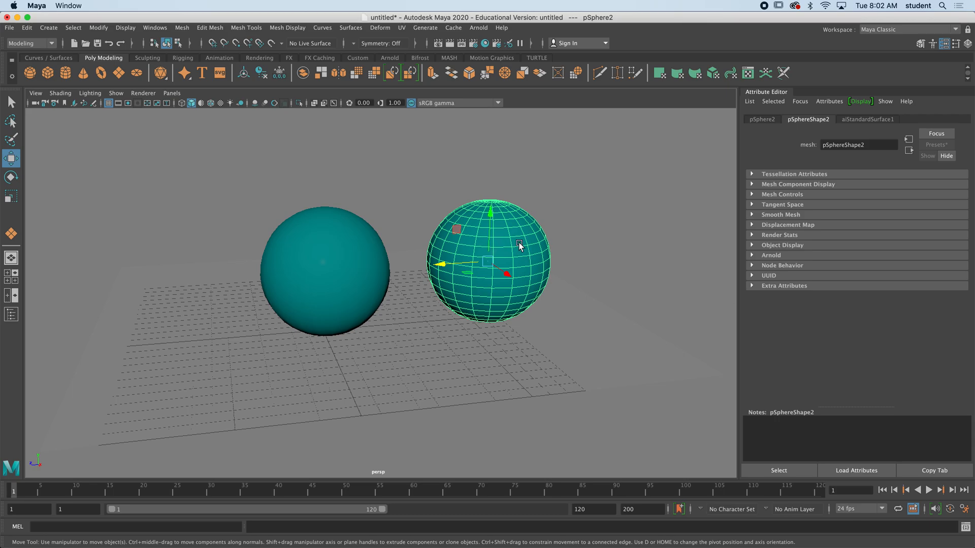
Try blue on the material shared by both spheres and set its base color to yellow.
{"action": "left_click", "coordinate": [867, 120]}
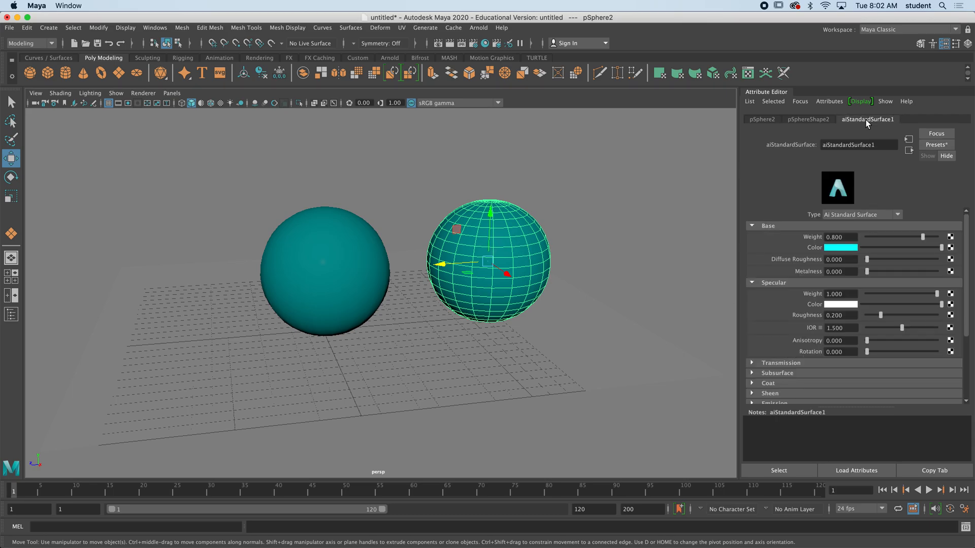
{"action": "left_click", "coordinate": [837, 248]}
{"action": "left_click", "coordinate": [845, 220]}
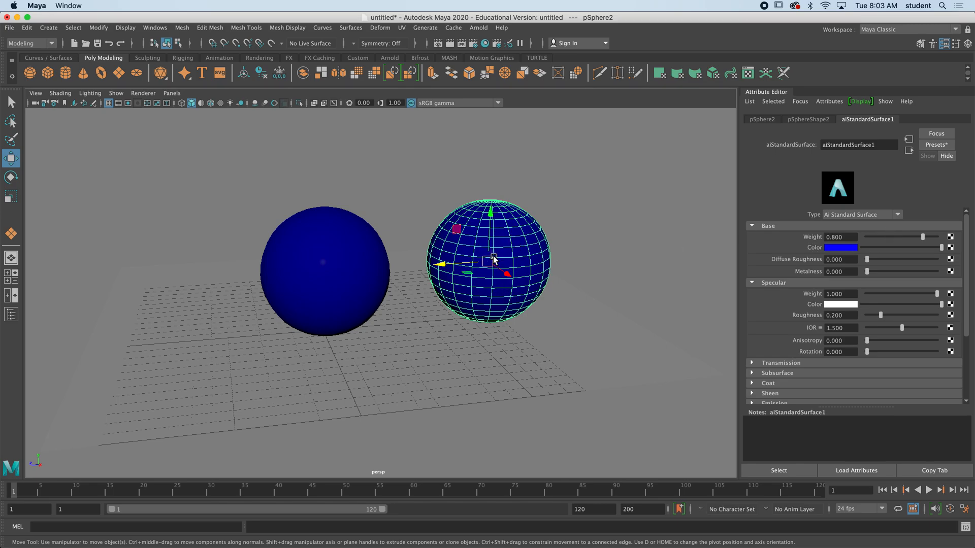
{"action": "left_click", "coordinate": [835, 249]}
{"action": "left_click", "coordinate": [793, 226]}
{"action": "left_click", "coordinate": [803, 221]}
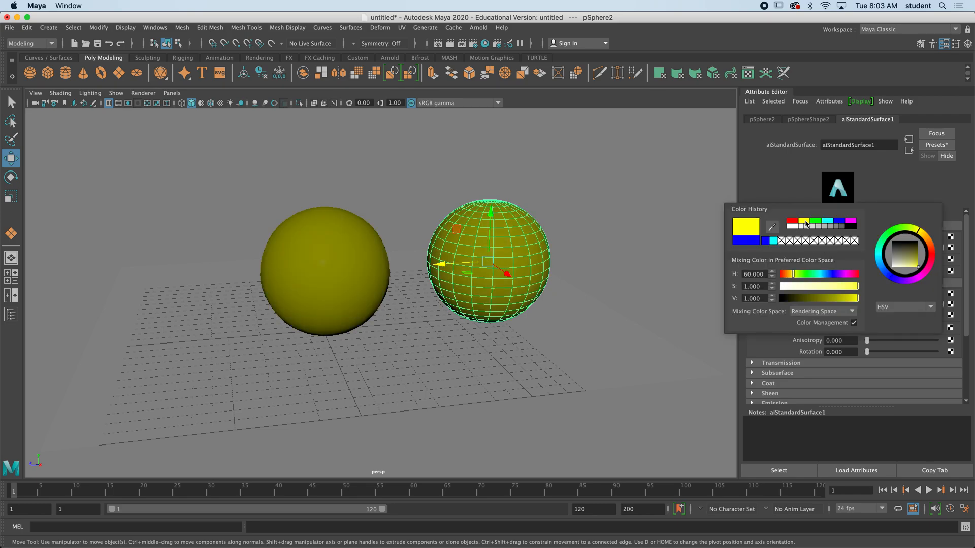
Assign a separate aiStandardSurface material to the duplicated sphere and set its base color to blue.
{"action": "left_click", "coordinate": [543, 253]}
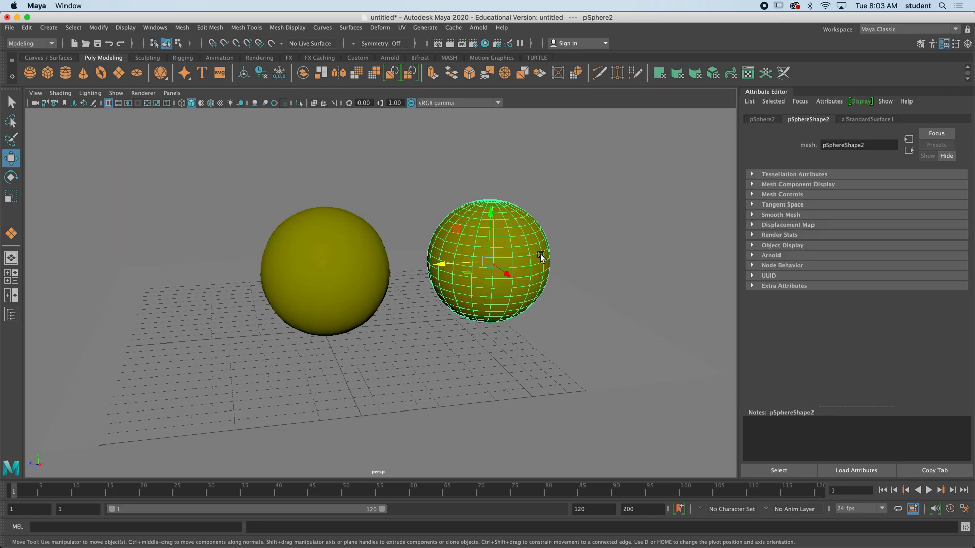
{"action": "right_click", "coordinate": [524, 240]}
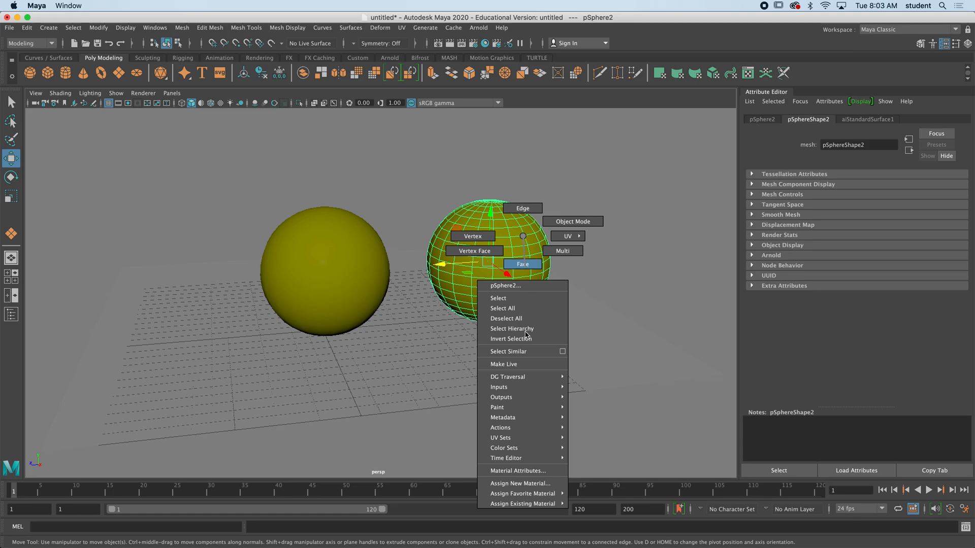
{"action": "left_click", "coordinate": [524, 485]}
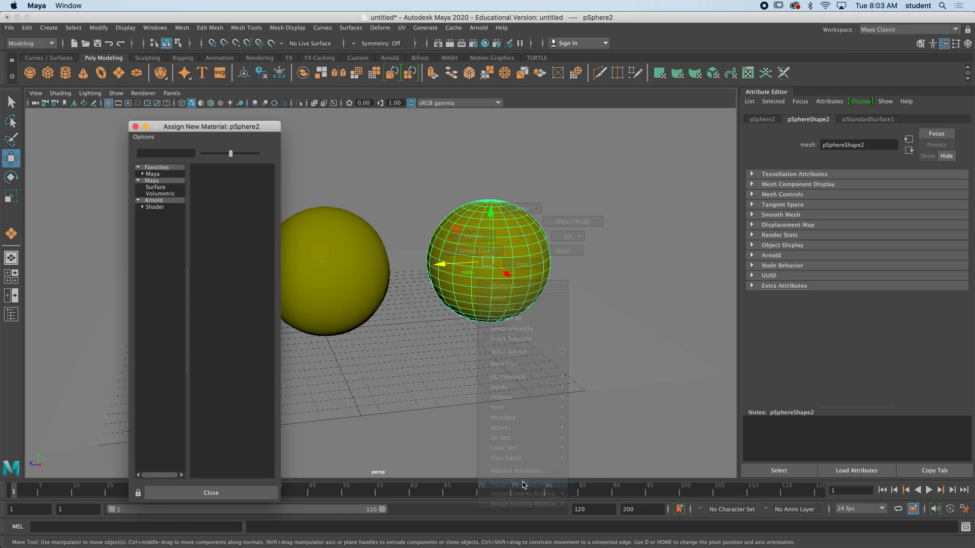
{"action": "left_click", "coordinate": [160, 201]}
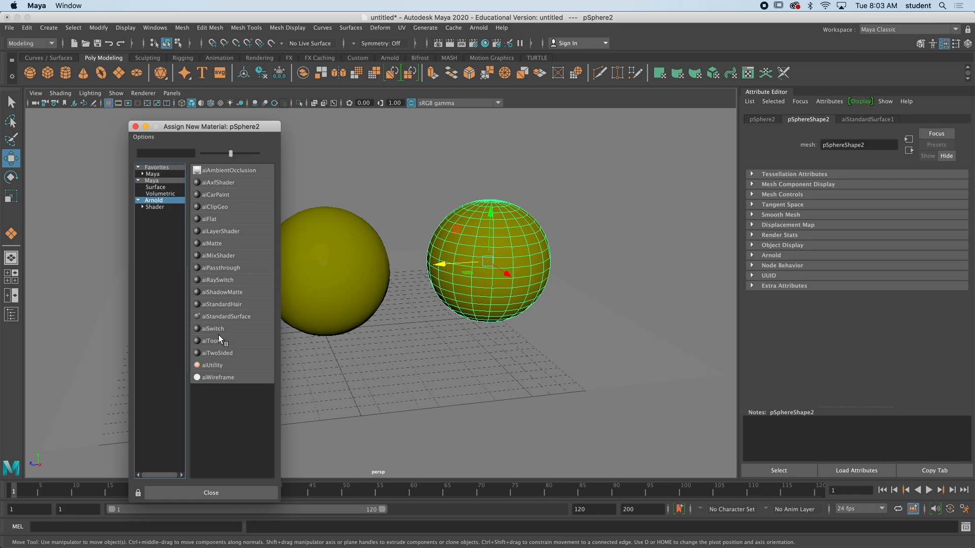
{"action": "left_click", "coordinate": [231, 315]}
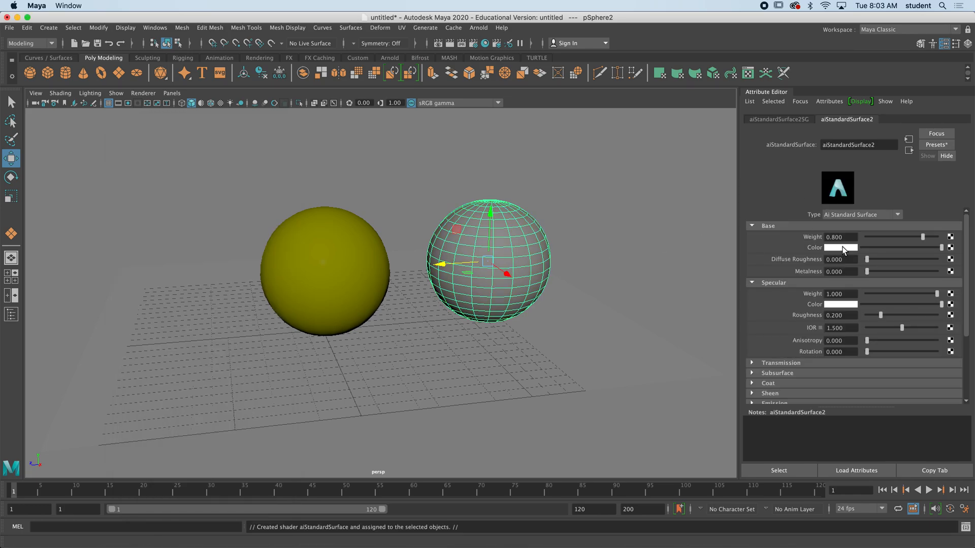
{"action": "left_click", "coordinate": [843, 248]}
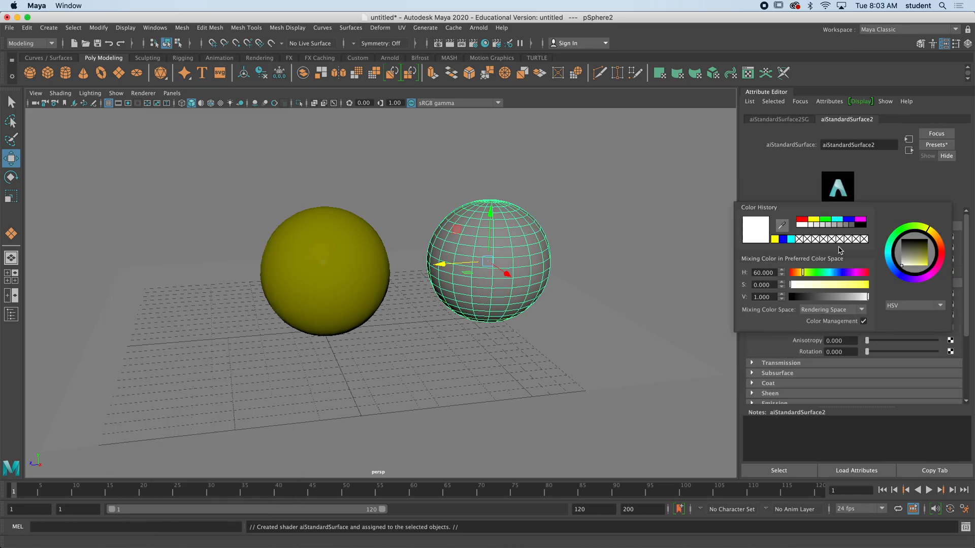
{"action": "left_click", "coordinate": [782, 239]}
Render the two spheres in the Arnold RenderView and move the render window off the blue sphere.
{"action": "middle_click_drag", "start_coordinate": [638, 226], "coordinate": [553, 239], "text": "alt"}
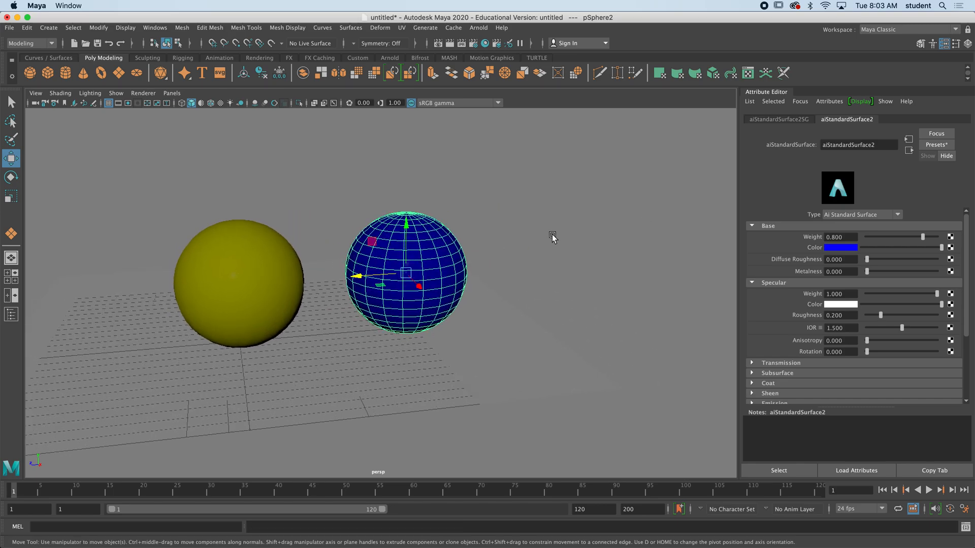
{"action": "left_click", "coordinate": [553, 236]}
{"action": "left_click_drag", "start_coordinate": [466, 238], "coordinate": [424, 256], "text": "alt"}
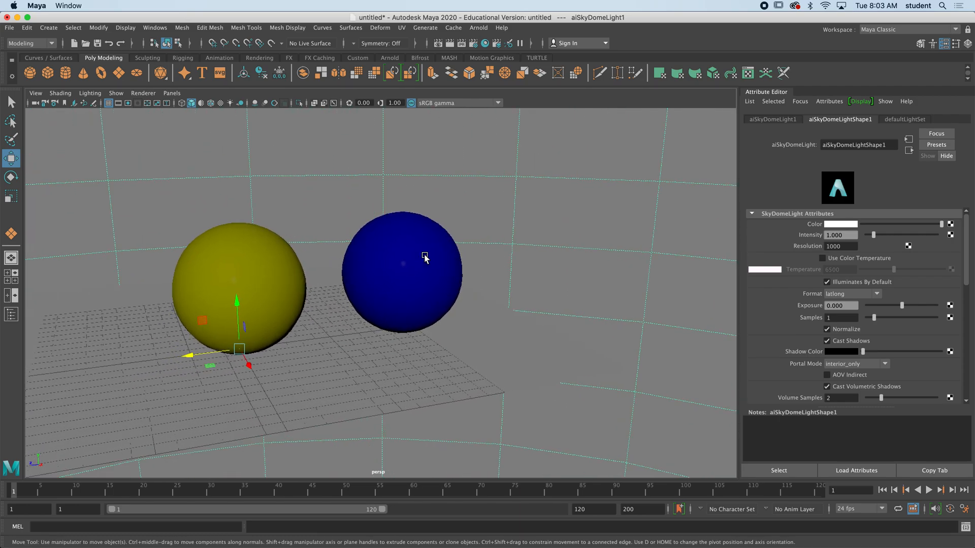
{"action": "left_click", "coordinate": [431, 264]}
{"action": "left_click", "coordinate": [484, 245]}
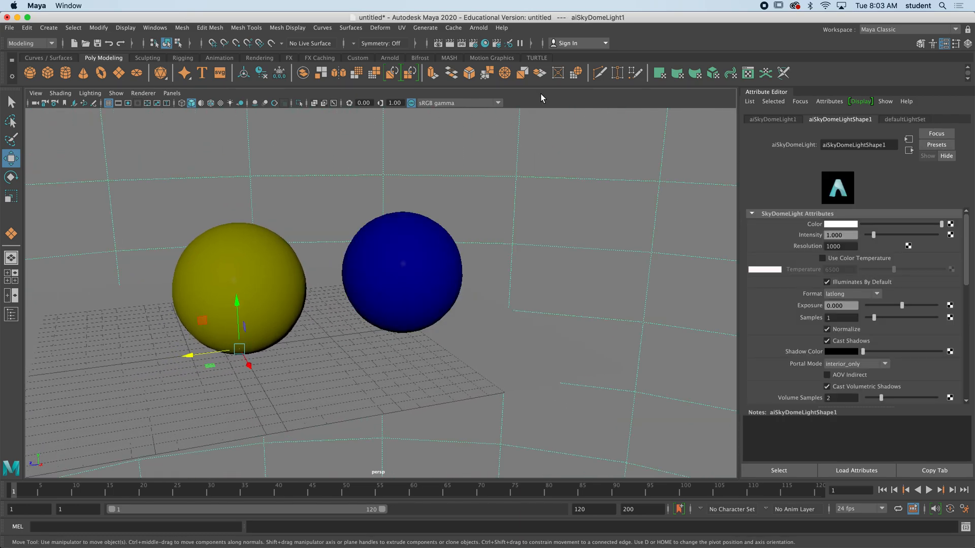
{"action": "left_click", "coordinate": [477, 28]}
{"action": "left_click", "coordinate": [490, 46]}
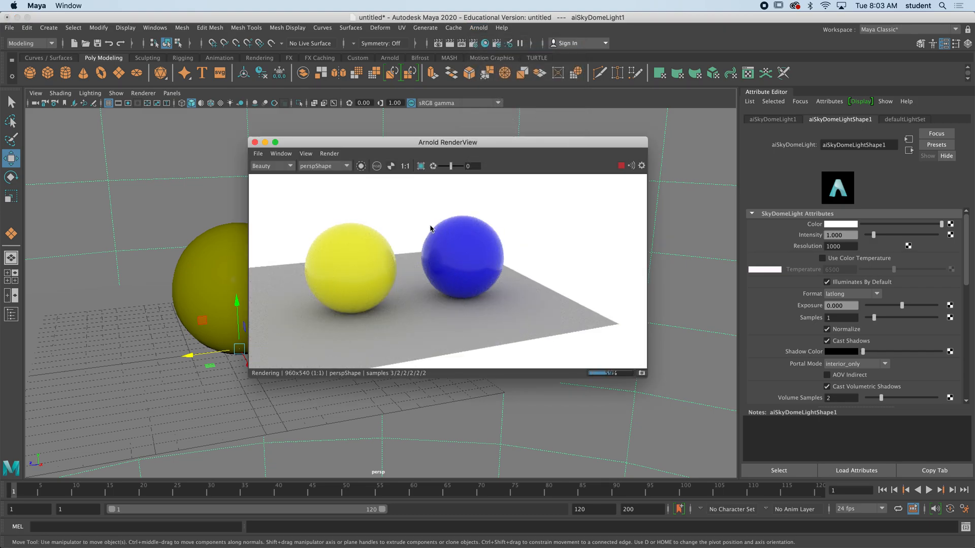
{"action": "left_click_drag", "start_coordinate": [506, 148], "coordinate": [352, 241]}
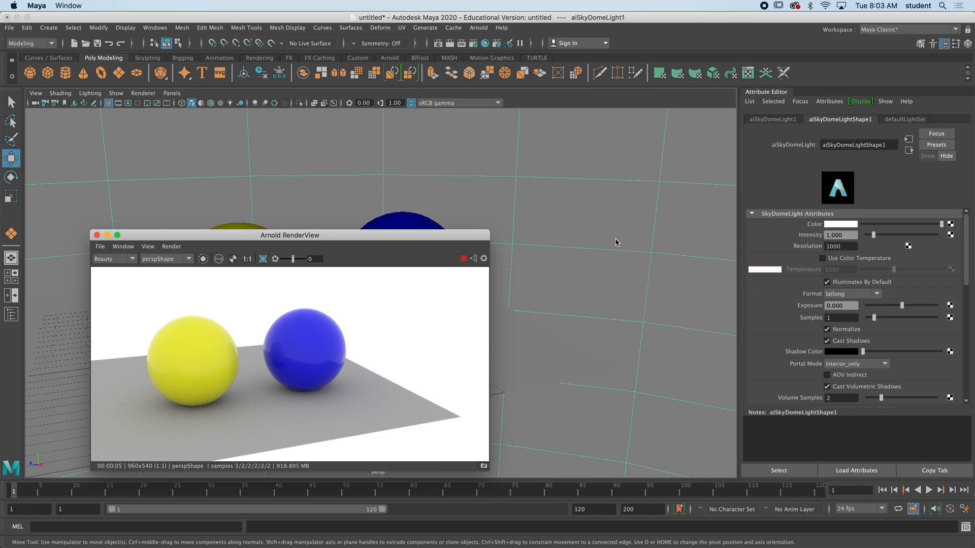
{"action": "left_click_drag", "start_coordinate": [407, 236], "coordinate": [376, 258]}
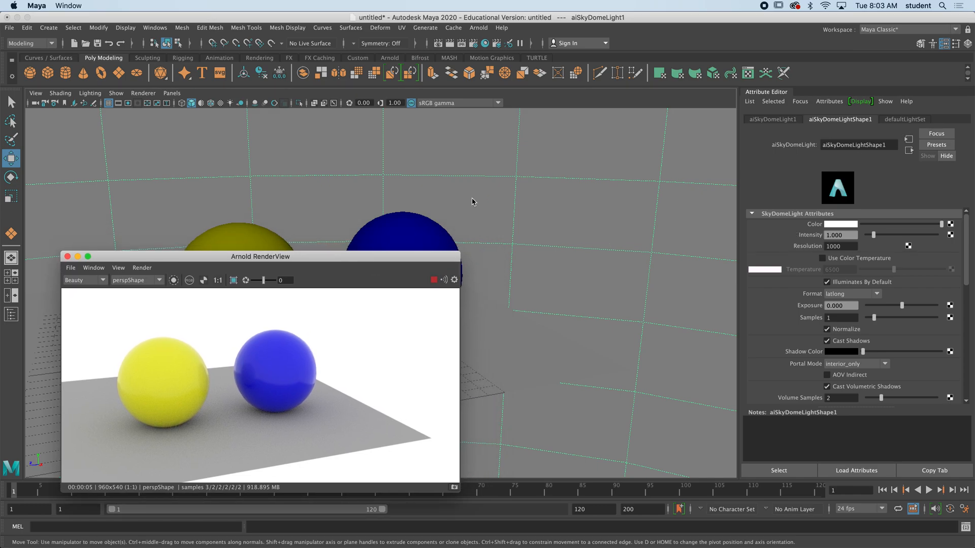
Select the blue sphere and open its material attributes with the render window kept clear beside them.
{"action": "left_click", "coordinate": [413, 231]}
{"action": "left_click_drag", "start_coordinate": [393, 252], "coordinate": [360, 208]}
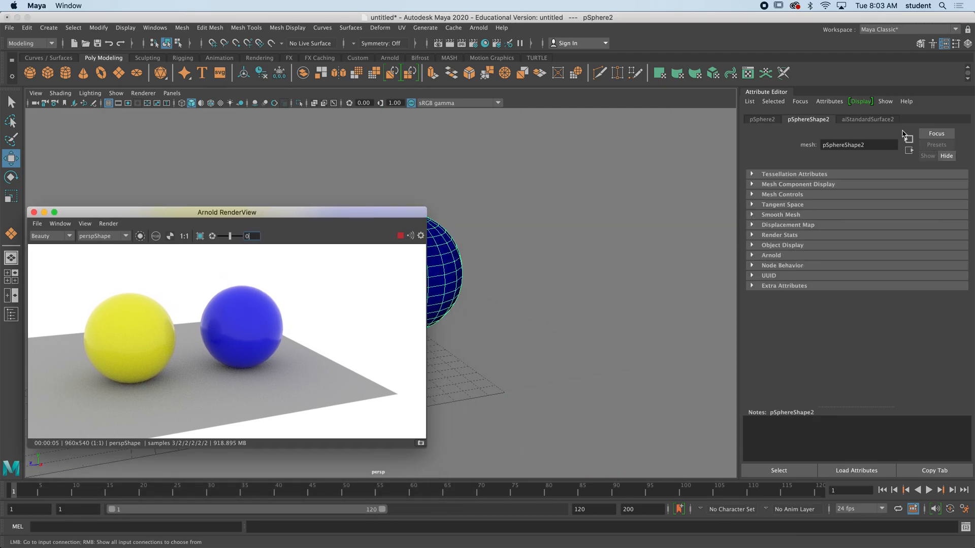
{"action": "left_click", "coordinate": [885, 120]}
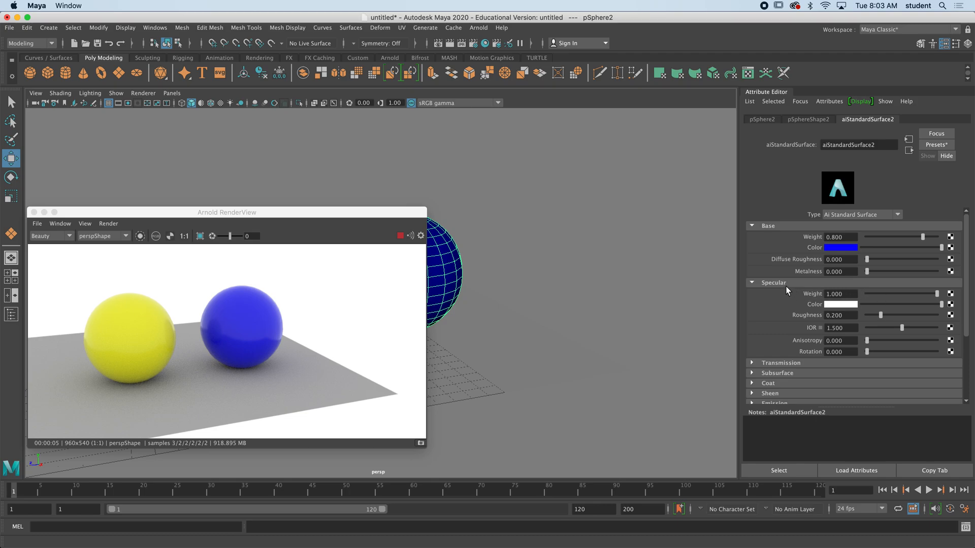
Lower the blue material's specular weight to 0 and restore it to 1 to compare the reflections.
{"action": "double_click", "coordinate": [835, 294]}
{"action": "left_click", "coordinate": [858, 294]}
{"action": "left_click_drag", "start_coordinate": [936, 294], "coordinate": [739, 300]}
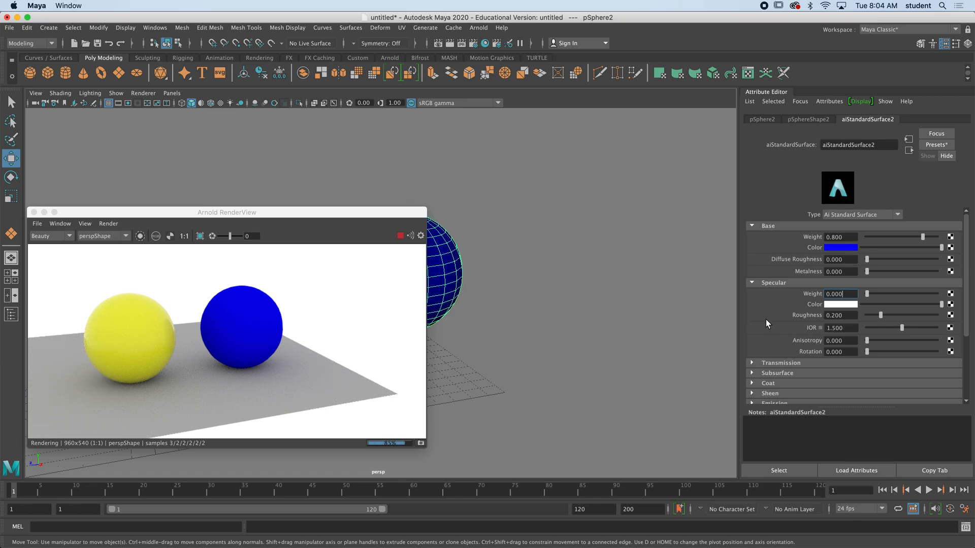
{"action": "left_click_drag", "start_coordinate": [867, 294], "coordinate": [938, 294]}
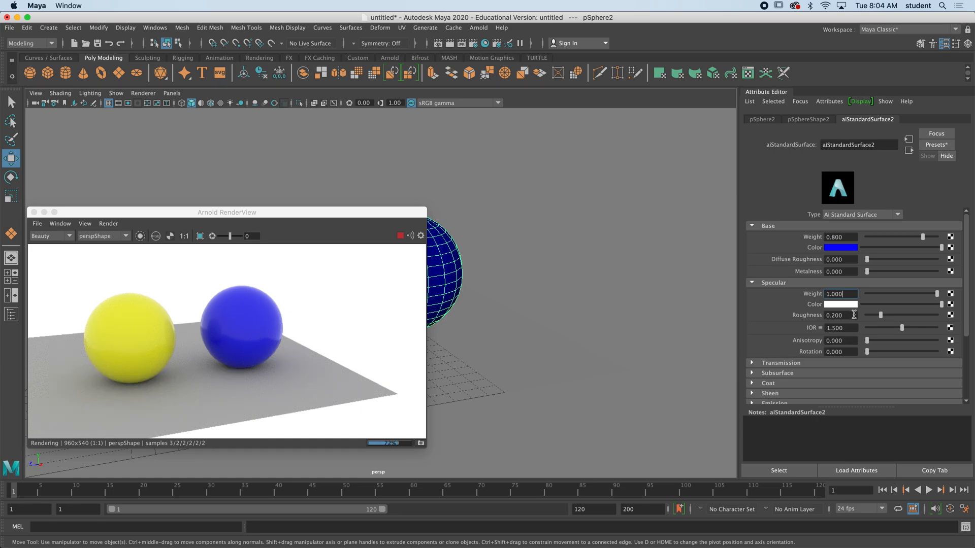
Set the blue material's specular roughness to 0 and IOR to 1.903, and move the render window to inspect the reflections.
{"action": "left_click_drag", "start_coordinate": [880, 314], "coordinate": [863, 341]}
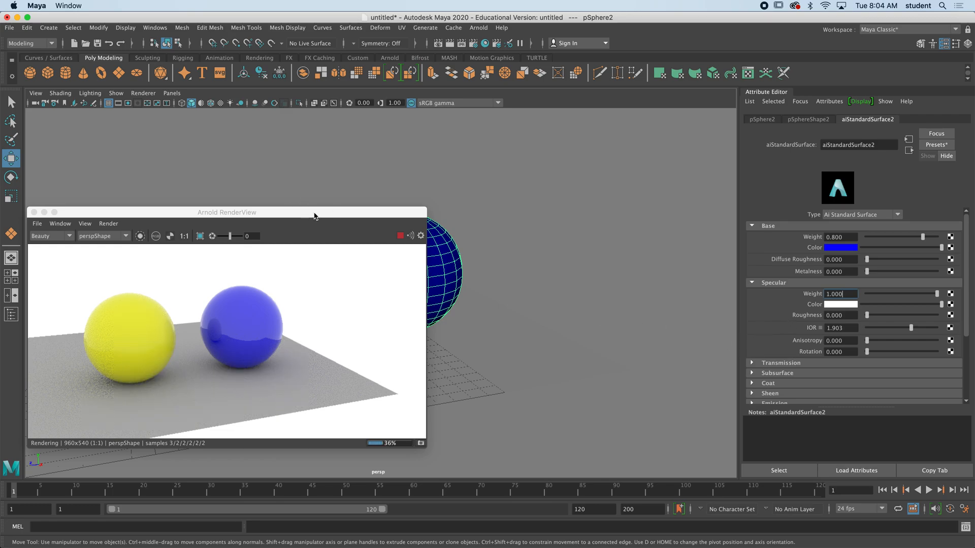
{"action": "left_click_drag", "start_coordinate": [311, 215], "coordinate": [557, 183]}
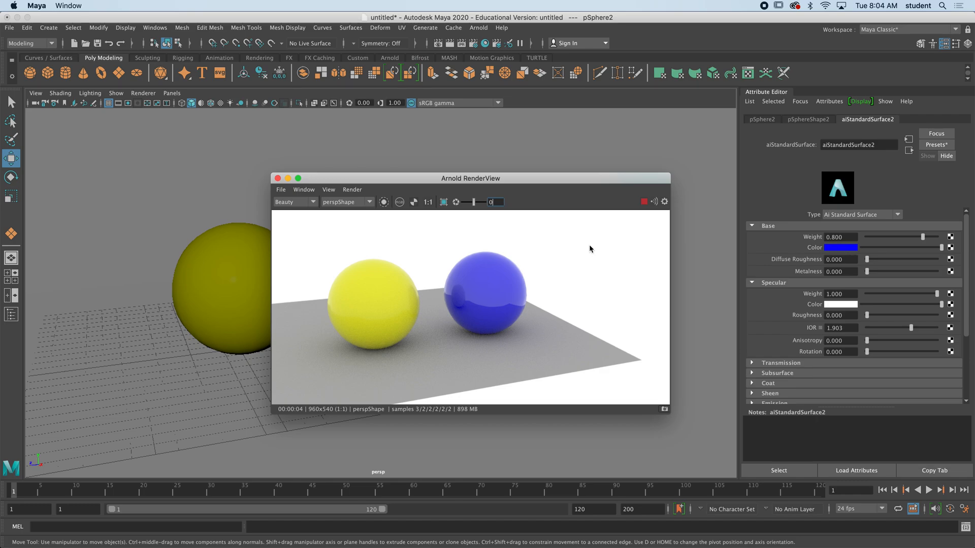
{"action": "left_click_drag", "start_coordinate": [511, 182], "coordinate": [487, 207]}
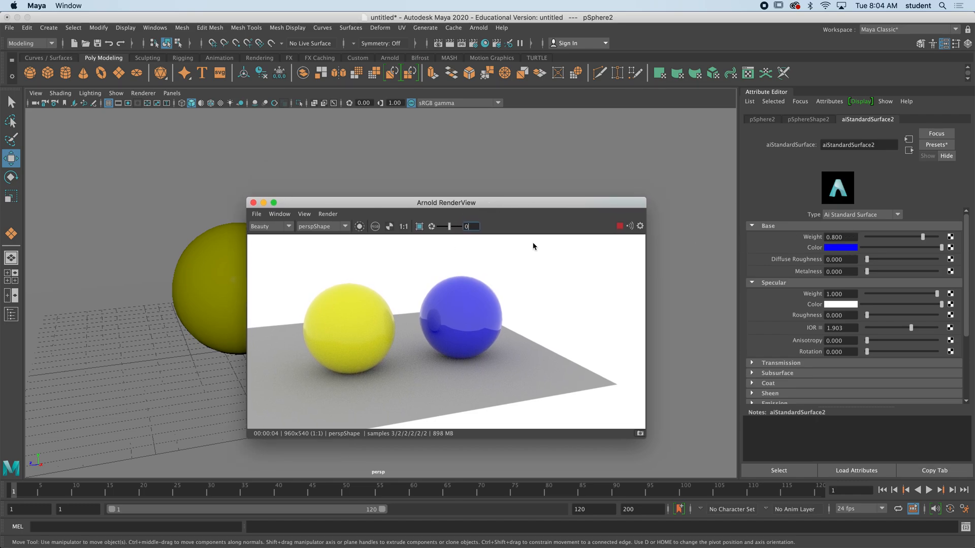
{"action": "left_click_drag", "start_coordinate": [339, 205], "coordinate": [388, 166]}
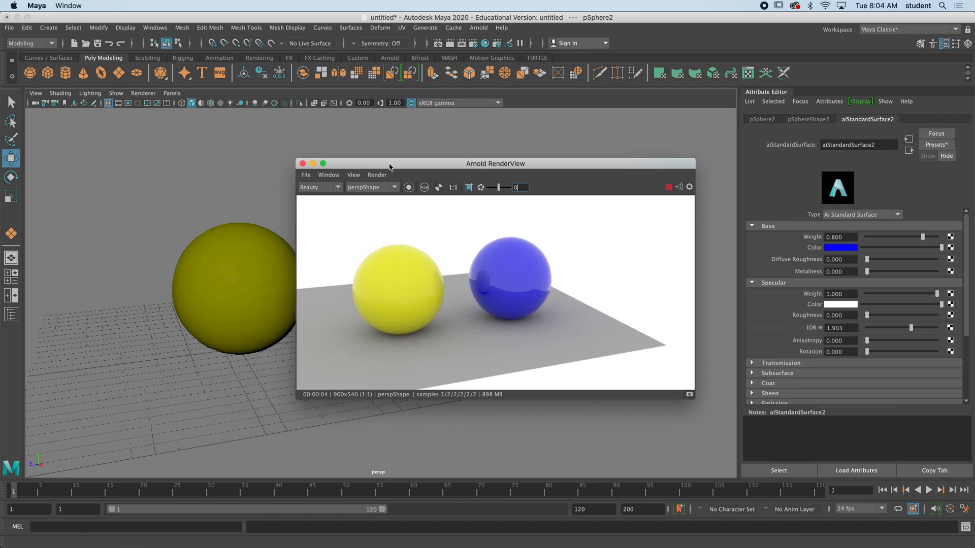